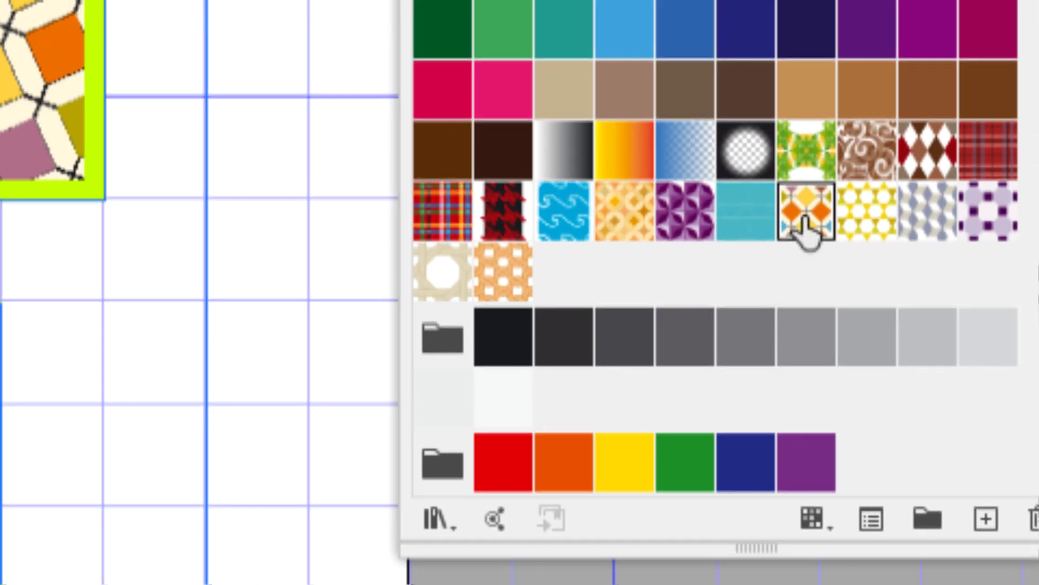
# Step: Fill the rectangle with the orange-diamond pattern and stack the three patterned tiles in a vertical column
pyautogui.click(805, 219)
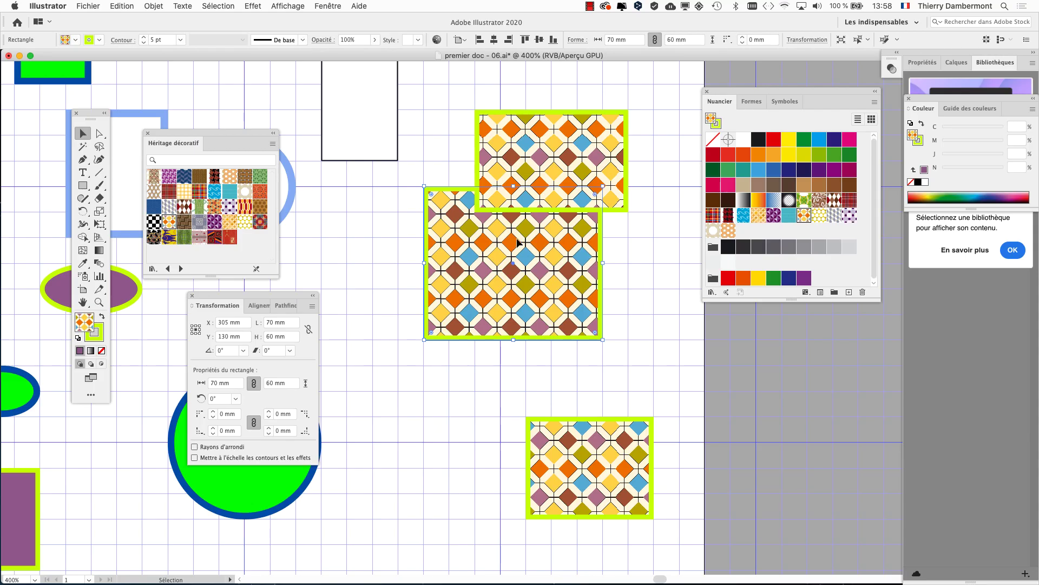
pyautogui.moveTo(519, 244)
pyautogui.mouseDown()
pyautogui.moveTo(571, 296)
pyautogui.moveTo(477, 299)
pyautogui.mouseUp()
pyautogui.moveTo(580, 453); pyautogui.dragTo(497, 458)
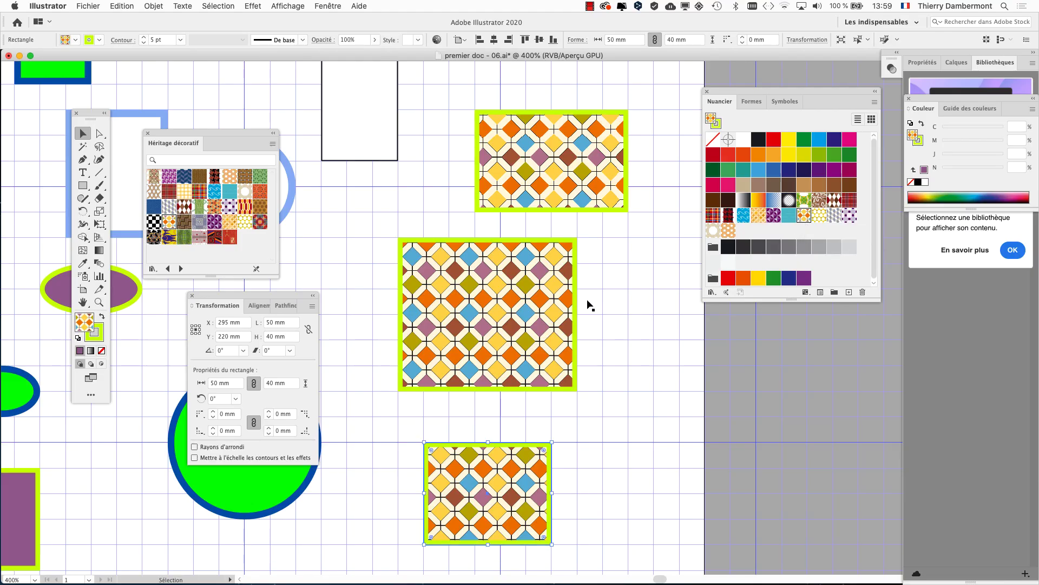
pyautogui.moveTo(539, 311); pyautogui.dragTo(648, 262)
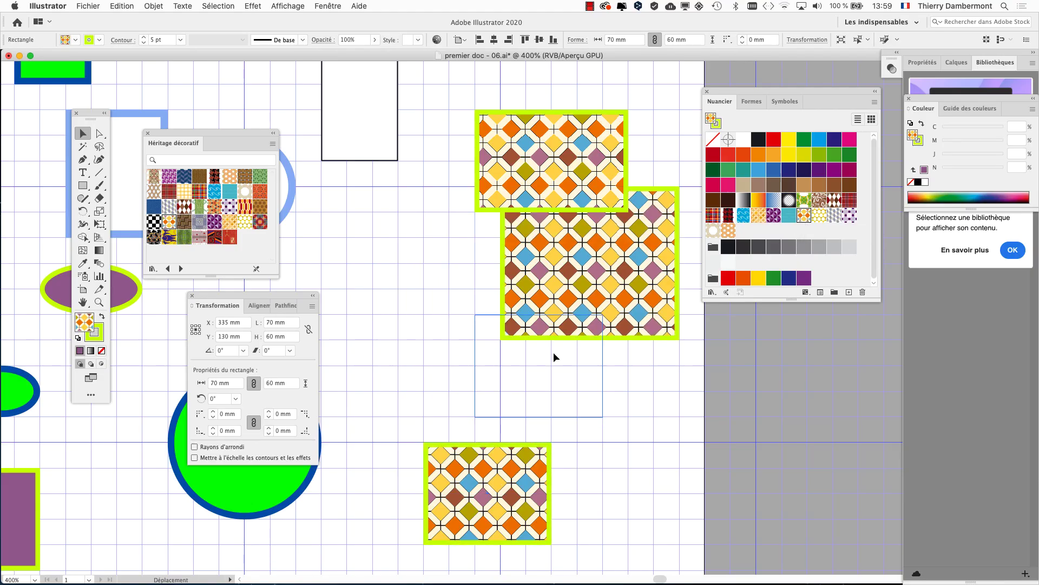
pyautogui.moveTo(553, 352)
pyautogui.mouseDown()
pyautogui.moveTo(512, 416)
pyautogui.moveTo(532, 480)
pyautogui.mouseUp()
pyautogui.moveTo(565, 273); pyautogui.dragTo(489, 319)
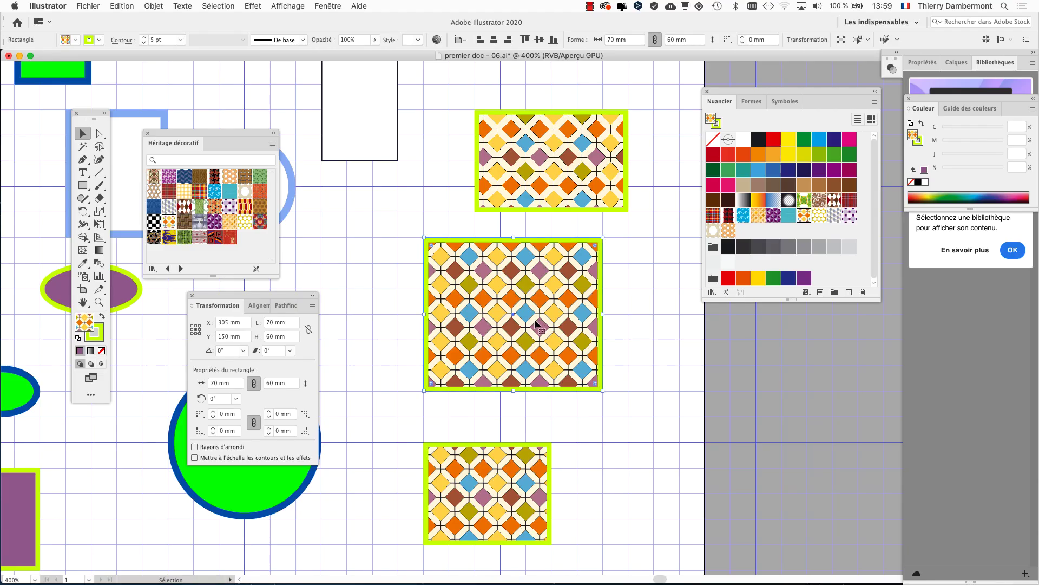
# Step: Centre the tiles in view and move the pattern library and Transformation panels out of the way
pyautogui.moveTo(415, 209); pyautogui.dragTo(327, 173)
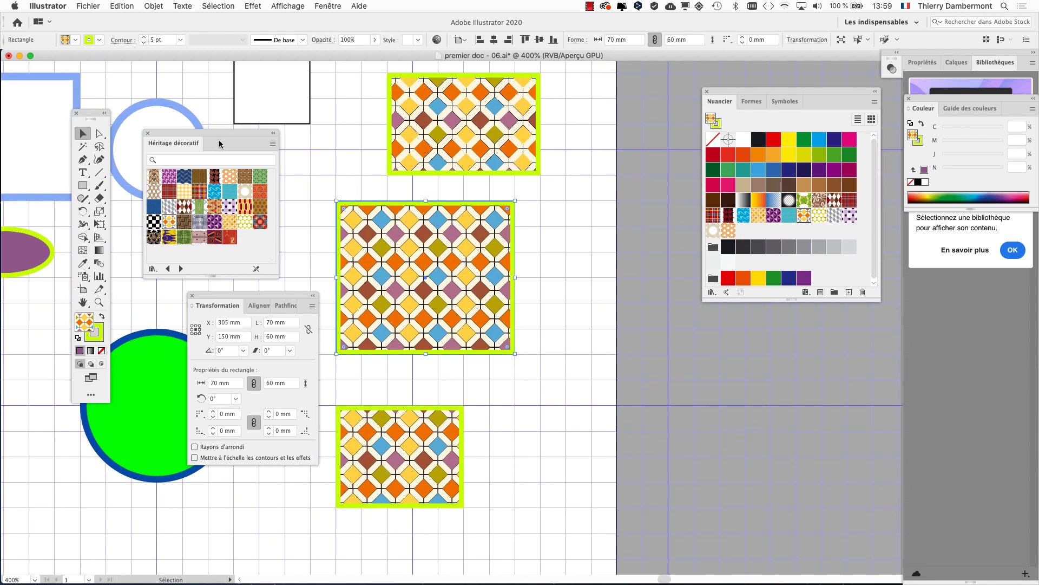
pyautogui.moveTo(219, 143); pyautogui.dragTo(191, 87)
pyautogui.moveTo(249, 291)
pyautogui.mouseDown()
pyautogui.moveTo(184, 263)
pyautogui.moveTo(180, 235)
pyautogui.mouseUp()
# Step: Show the Calques panel from Fenêtre and detach it as a floating panel over the canvas
pyautogui.click(326, 6)
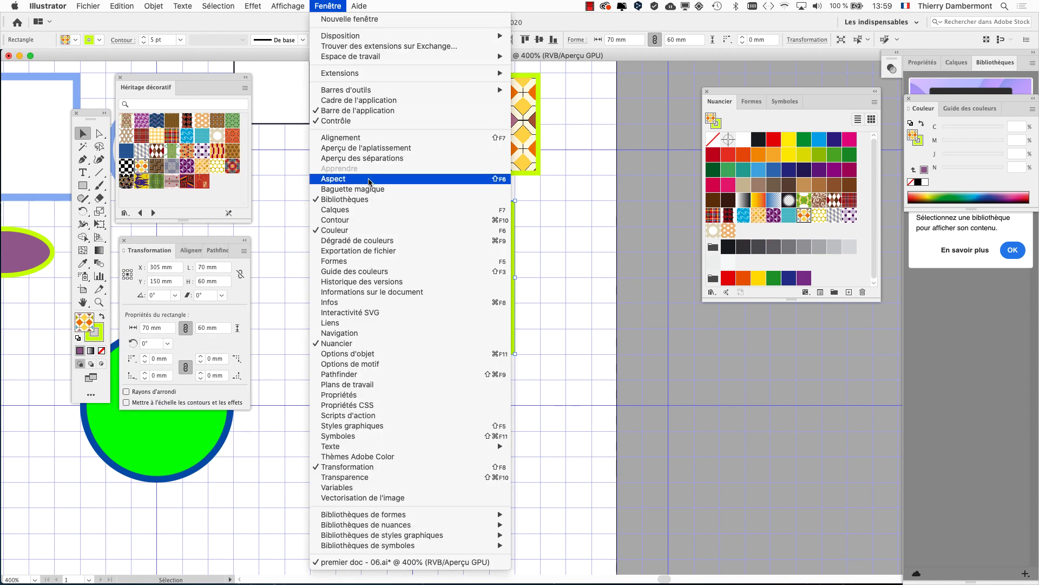
pyautogui.click(366, 210)
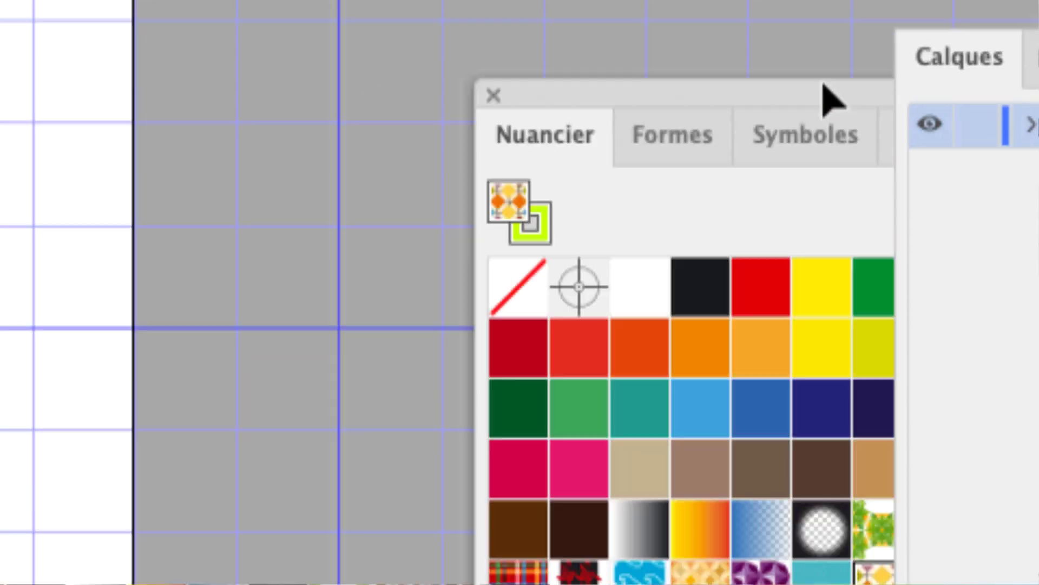
pyautogui.moveTo(967, 81); pyautogui.dragTo(658, 100)
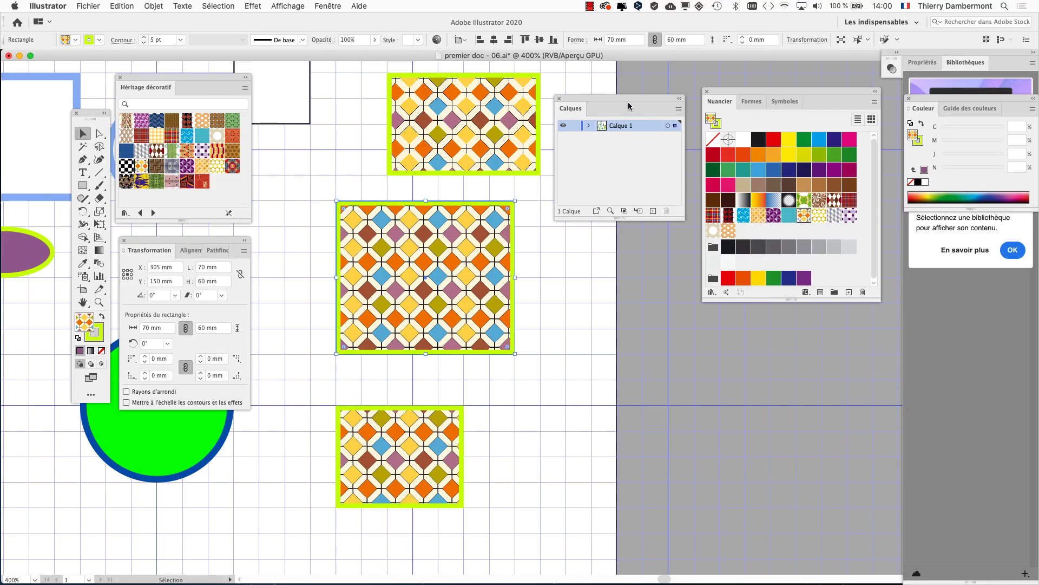
# Step: Expand Calque 1 in an enlarged Calques panel so all its rectangles and ellipses are listed
pyautogui.moveTo(629, 106); pyautogui.dragTo(599, 215)
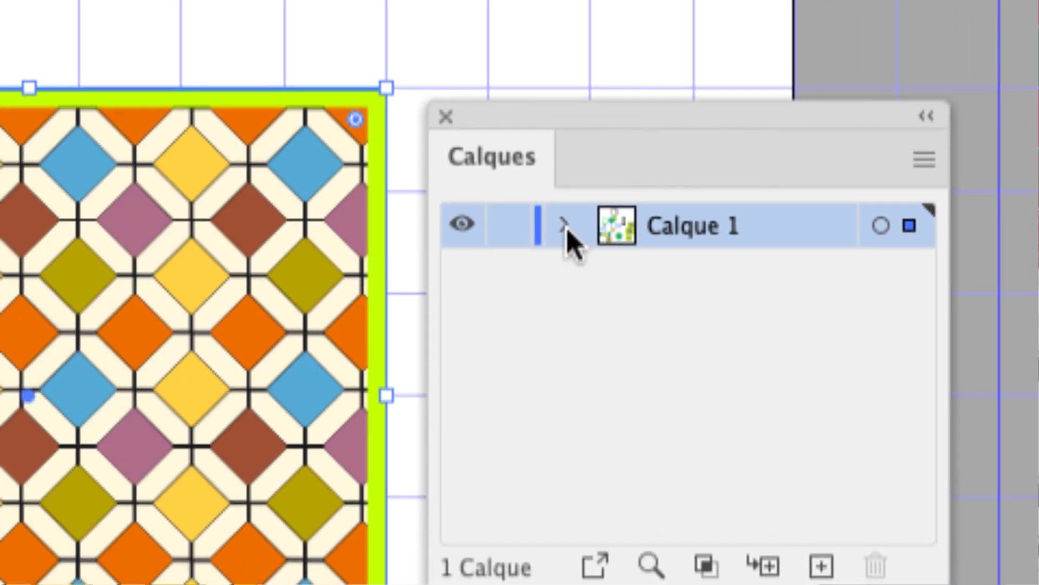
pyautogui.click(564, 224)
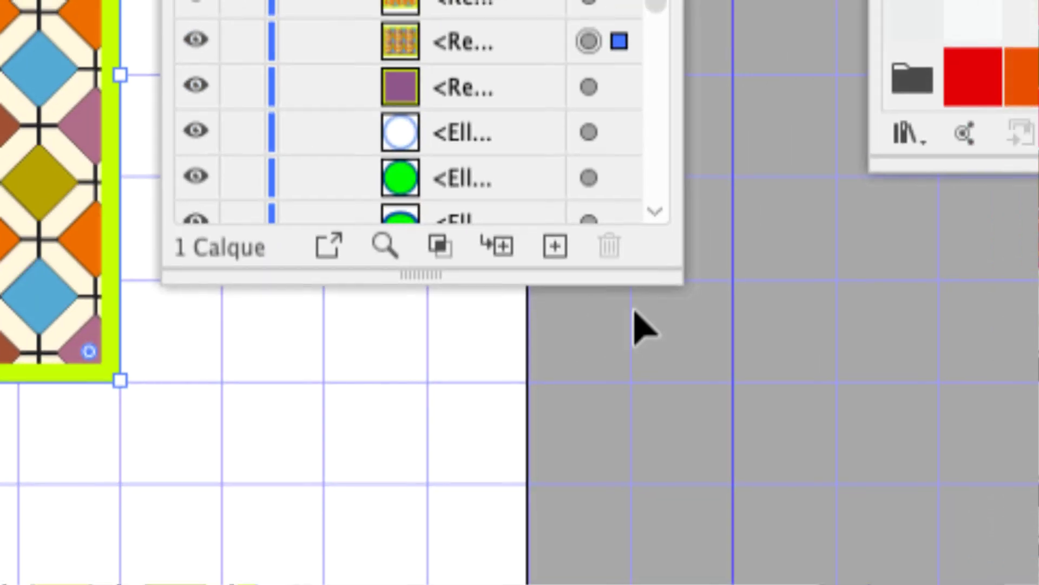
pyautogui.moveTo(669, 276); pyautogui.dragTo(636, 436)
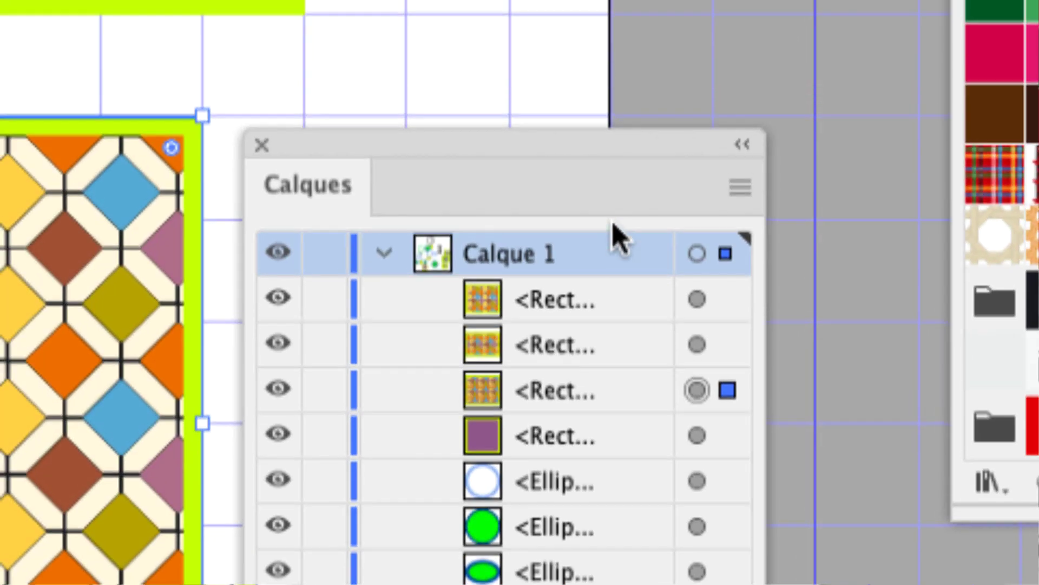
pyautogui.click(563, 226)
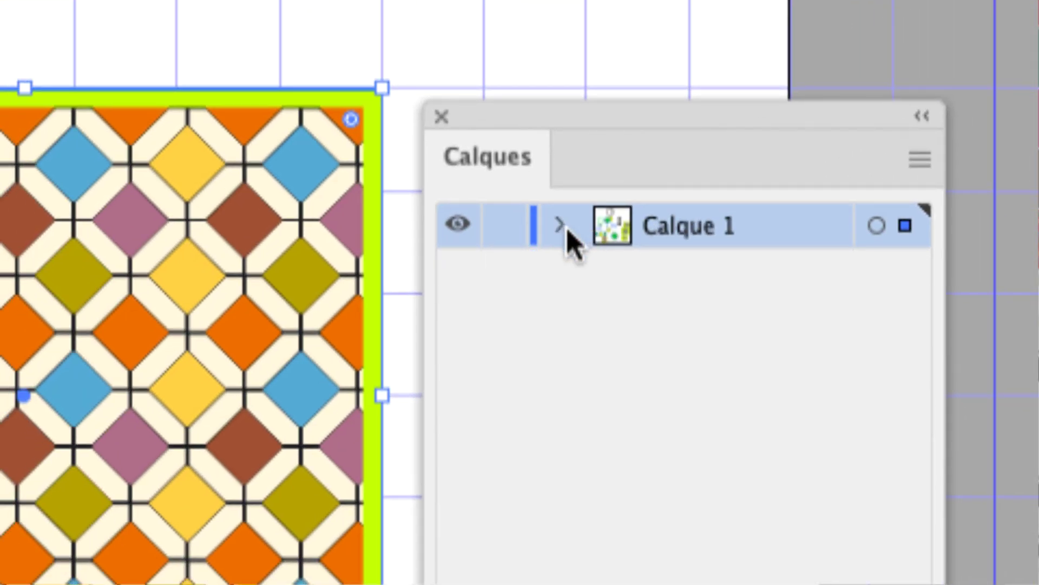
pyautogui.click(567, 229)
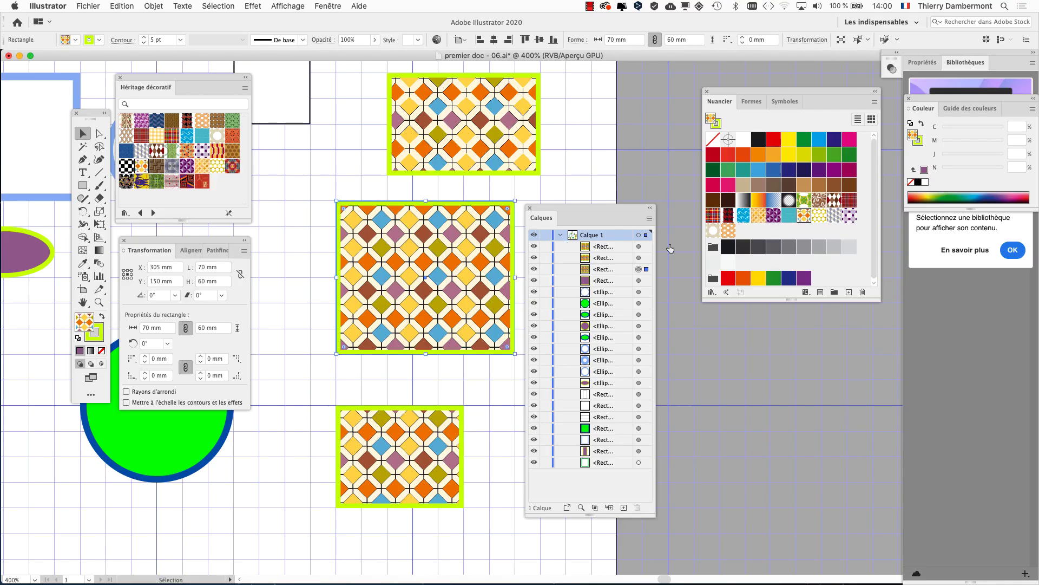
pyautogui.moveTo(603, 206); pyautogui.dragTo(628, 72)
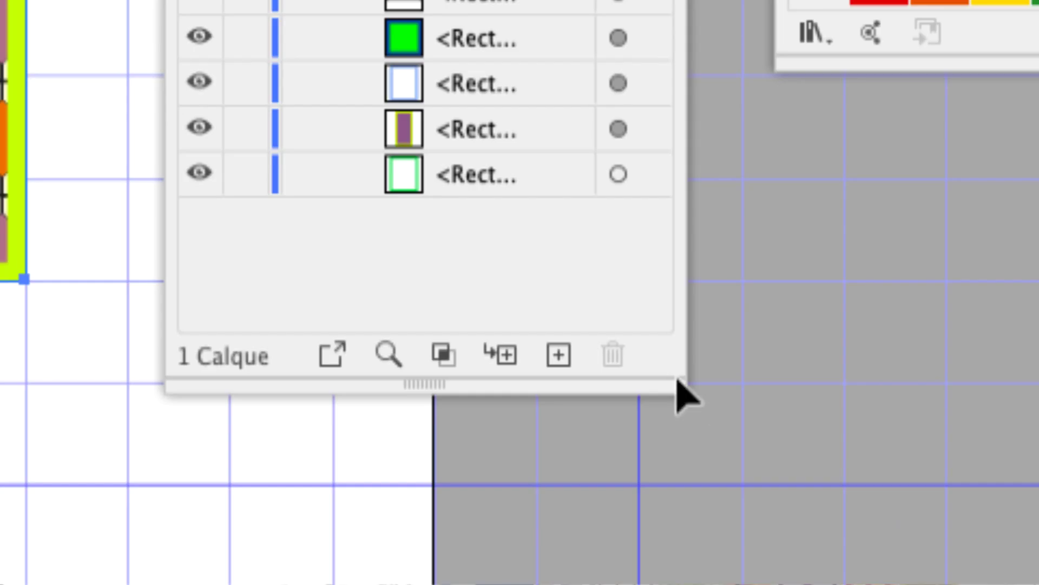
# Step: Close the Nuancier panel and move the Calques panel down and right
pyautogui.moveTo(675, 378)
pyautogui.mouseDown()
pyautogui.moveTo(685, 242)
pyautogui.moveTo(684, 337)
pyautogui.moveTo(712, 395)
pyautogui.moveTo(724, 356)
pyautogui.mouseUp()
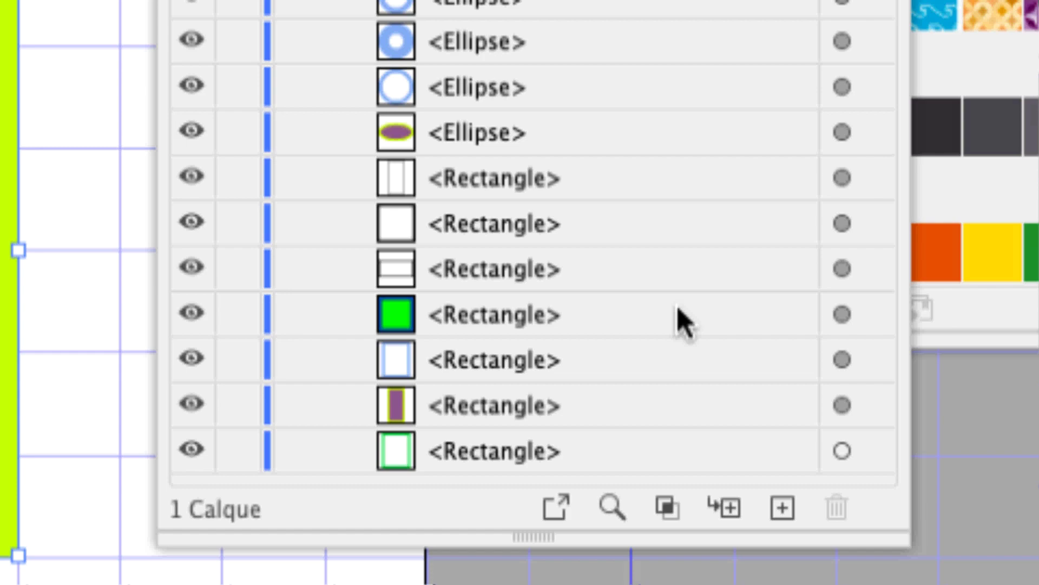
pyautogui.scroll(10, 681, 194)
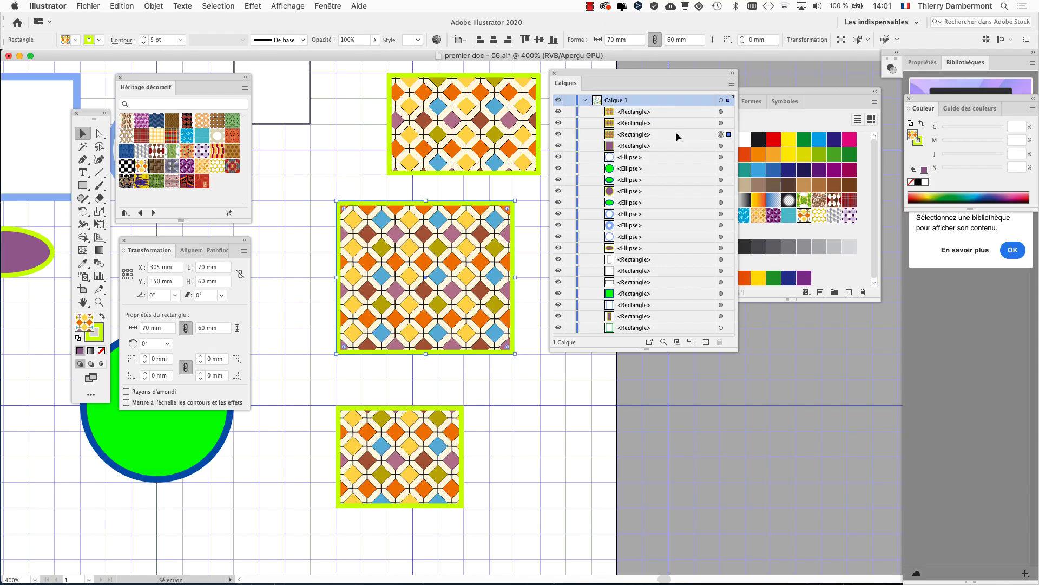
pyautogui.click(812, 102)
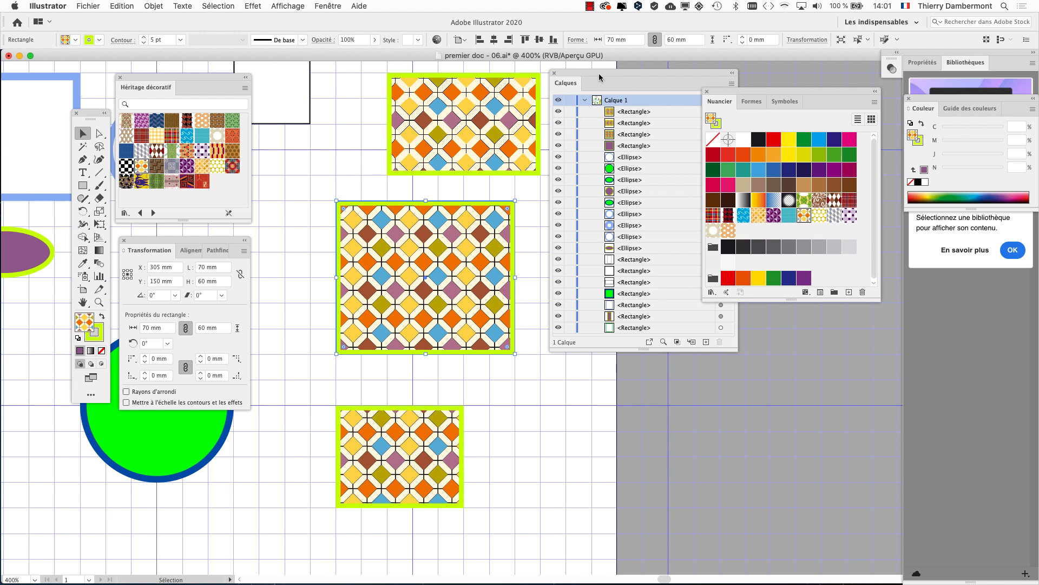
pyautogui.click(707, 92)
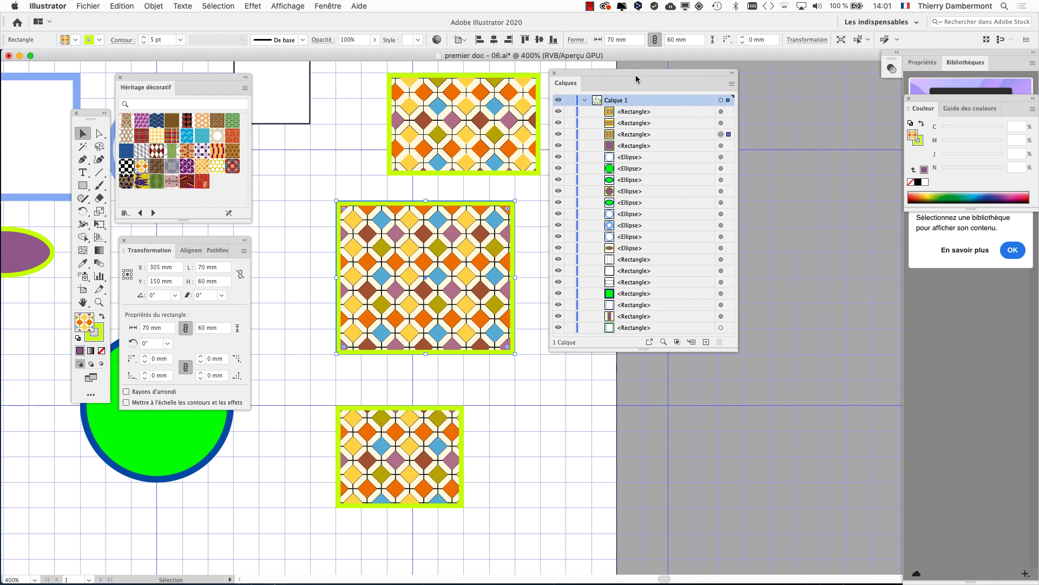
pyautogui.moveTo(636, 79); pyautogui.dragTo(672, 130)
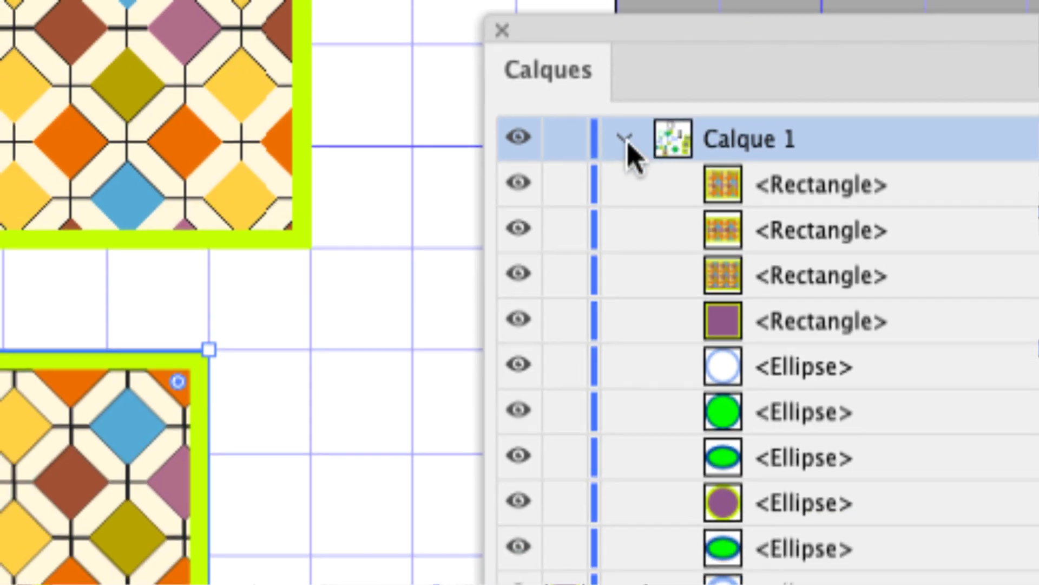
# Step: Collapse and lock Calque 1, then shrink the Calques panel and move it down-right
pyautogui.click(626, 139)
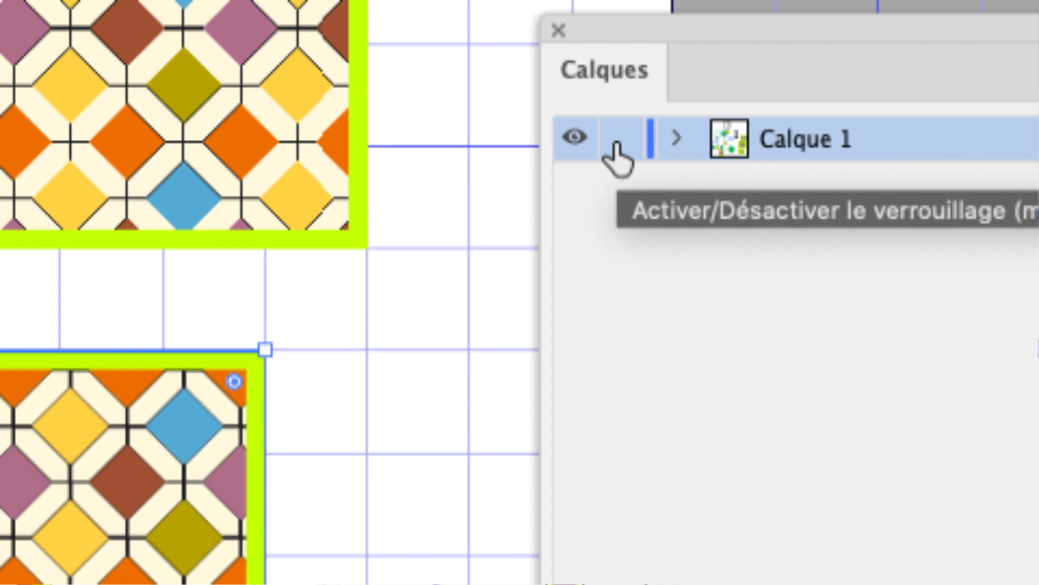
pyautogui.click(617, 142)
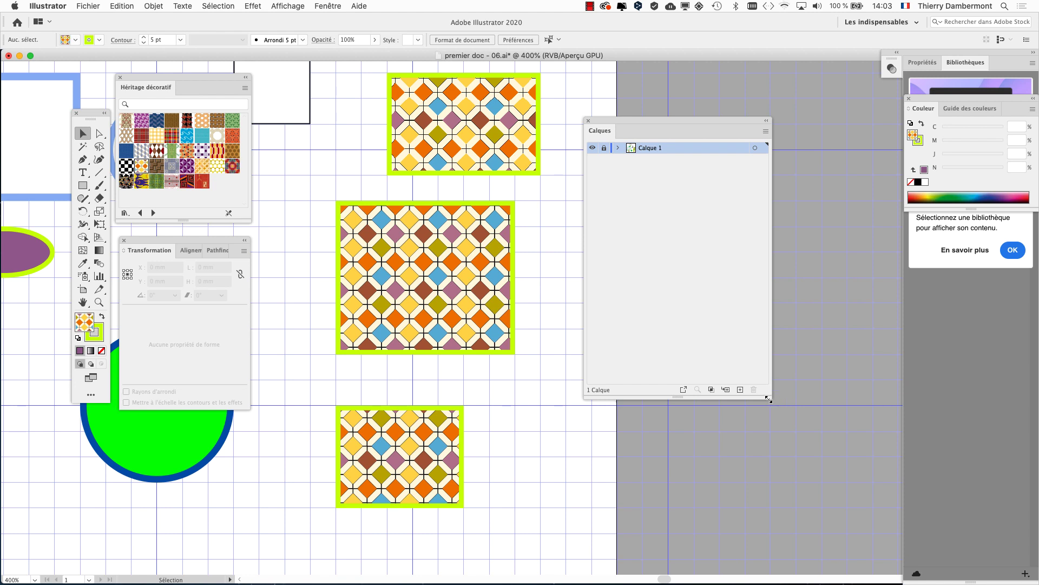
pyautogui.moveTo(769, 399)
pyautogui.mouseDown()
pyautogui.moveTo(797, 223)
pyautogui.moveTo(733, 226)
pyautogui.mouseUp()
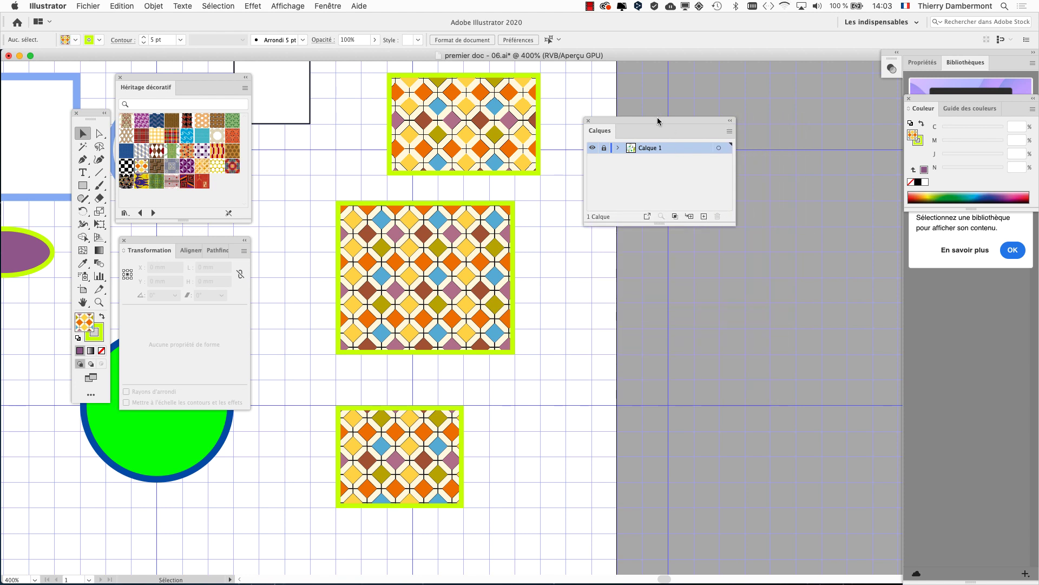
pyautogui.moveTo(657, 121); pyautogui.dragTo(707, 195)
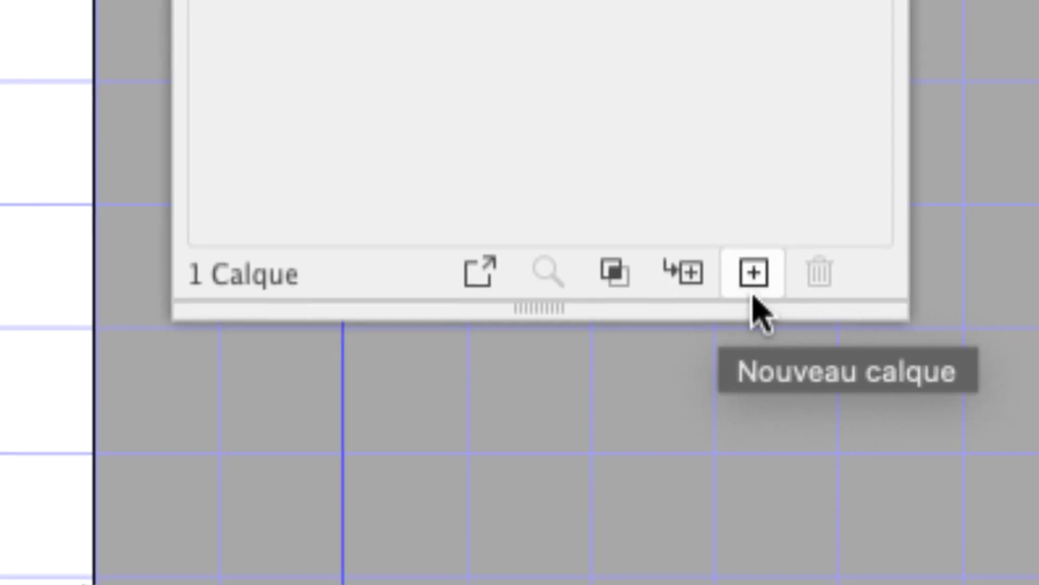
# Step: Create Calque 2 with the Nouveau calque button at the bottom of the Calques panel
pyautogui.click(753, 295)
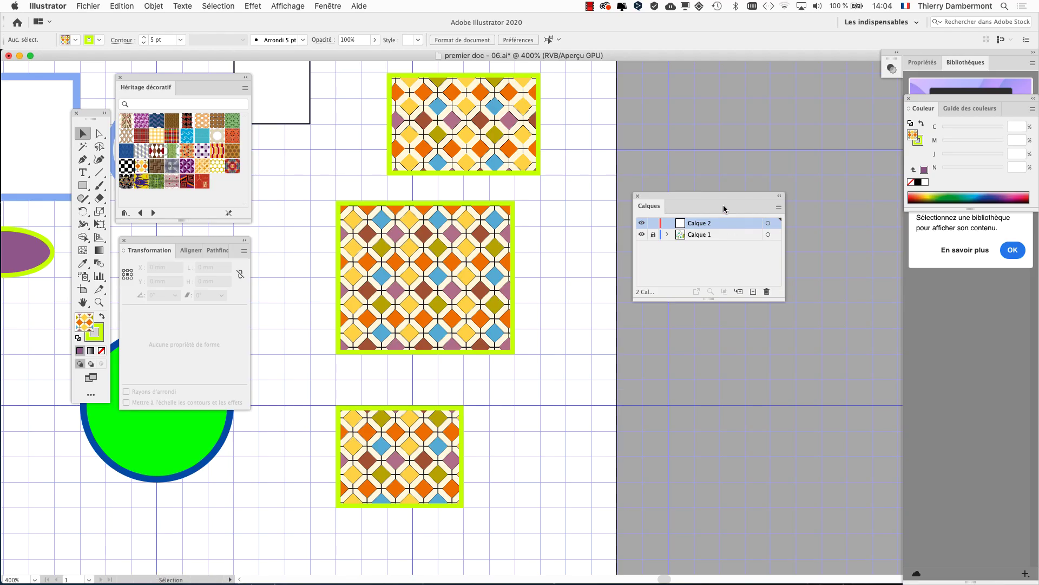
# Step: Move the Calques panel toward the centre, close the Héritage décoratif pattern library, and open Fenêtre
pyautogui.moveTo(698, 203)
pyautogui.mouseDown()
pyautogui.moveTo(448, 378)
pyautogui.moveTo(350, 133)
pyautogui.mouseUp()
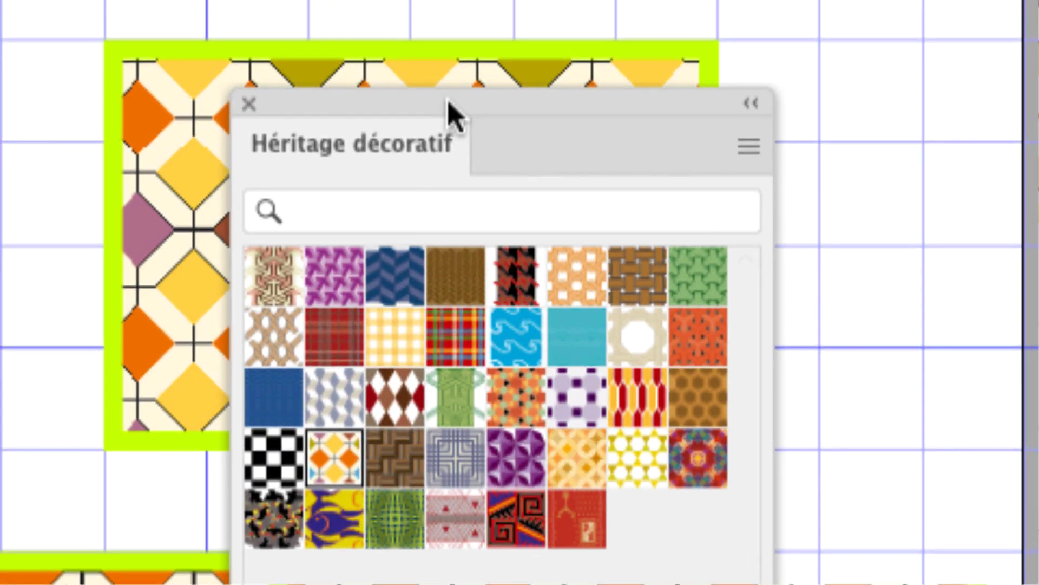
pyautogui.moveTo(448, 111); pyautogui.dragTo(368, 81)
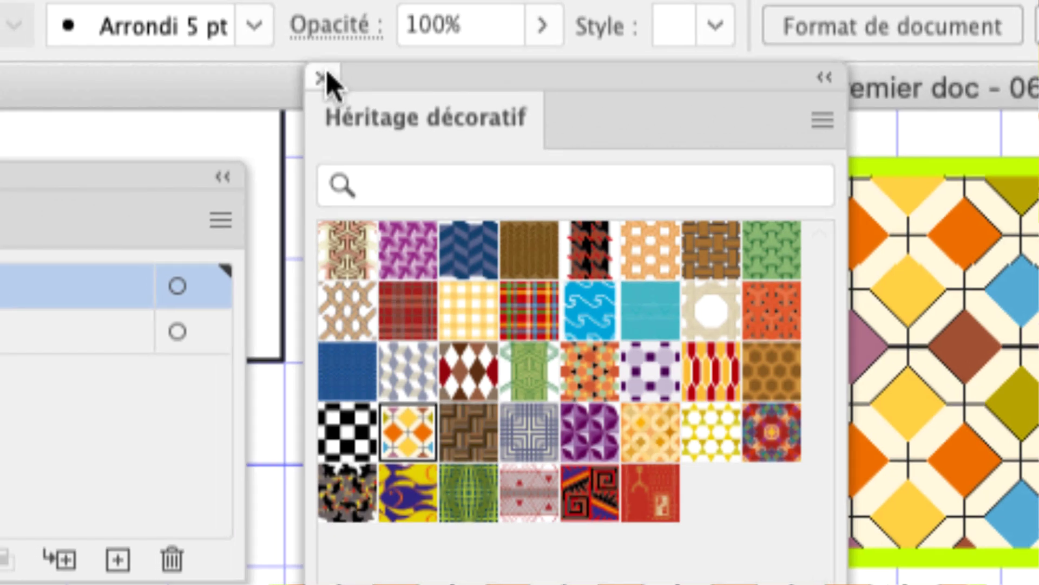
pyautogui.click(320, 78)
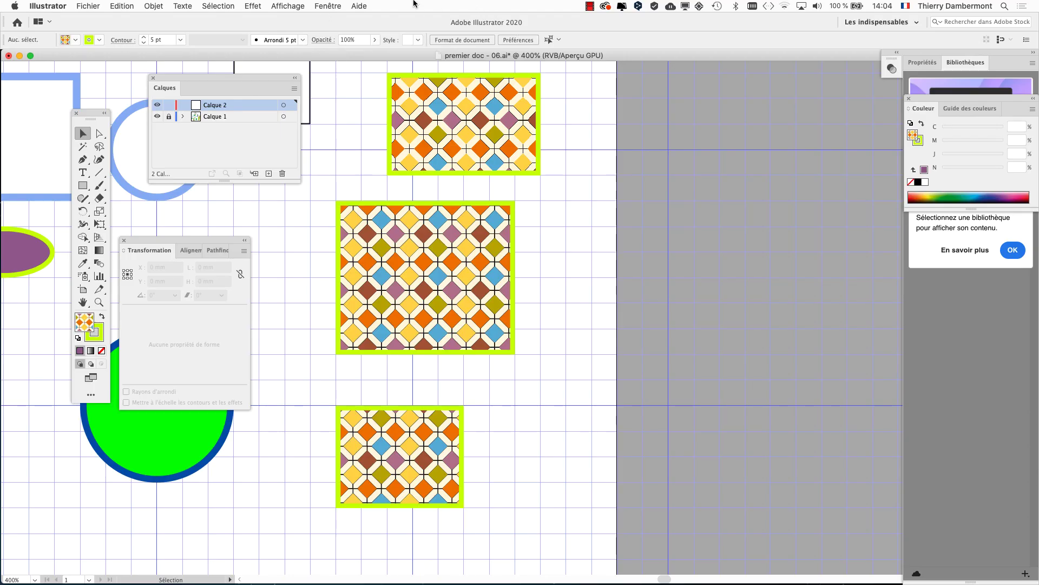
pyautogui.click(328, 6)
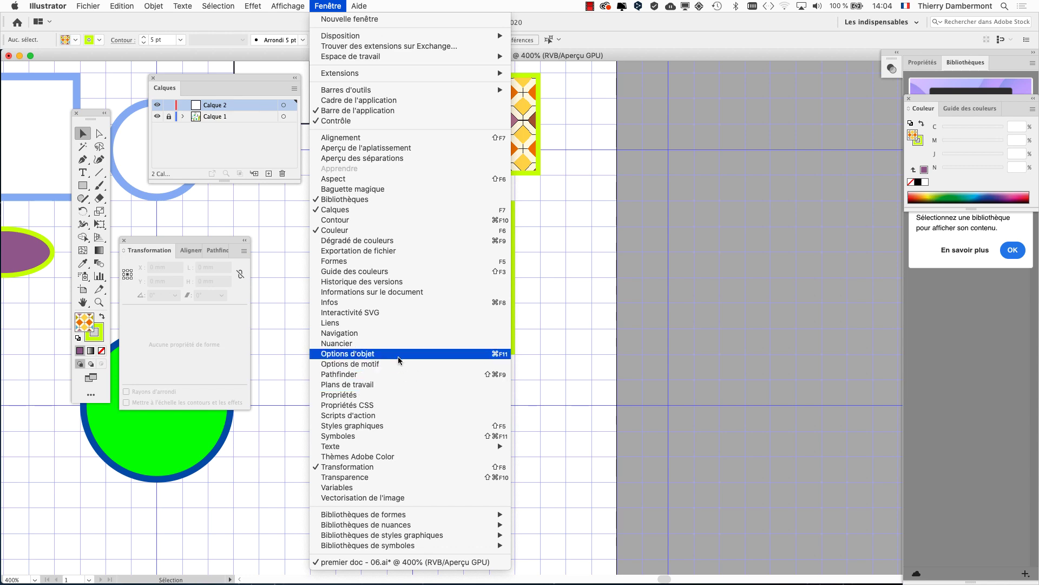
# Step: Show Nuancier and drag the orange-diamond pattern swatch onto the pasteboard as editable artwork
pyautogui.click(397, 342)
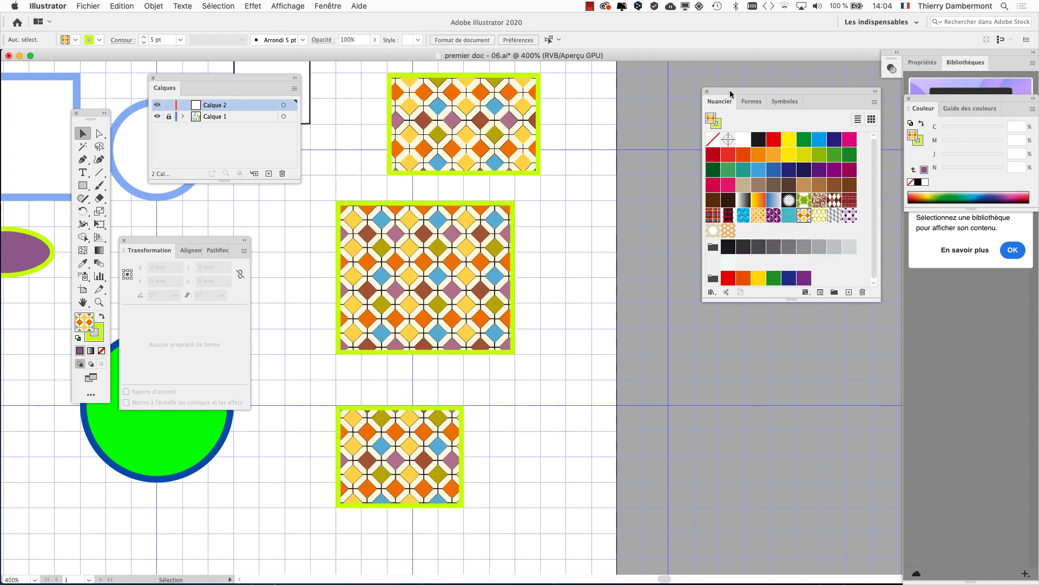
pyautogui.moveTo(731, 94); pyautogui.dragTo(753, 89)
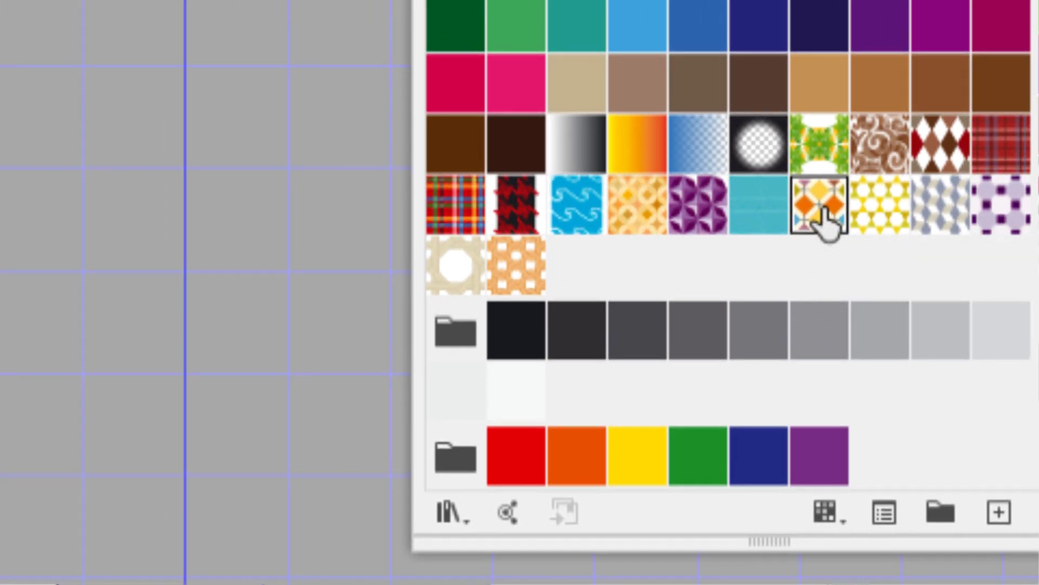
pyautogui.moveTo(824, 211); pyautogui.dragTo(659, 238)
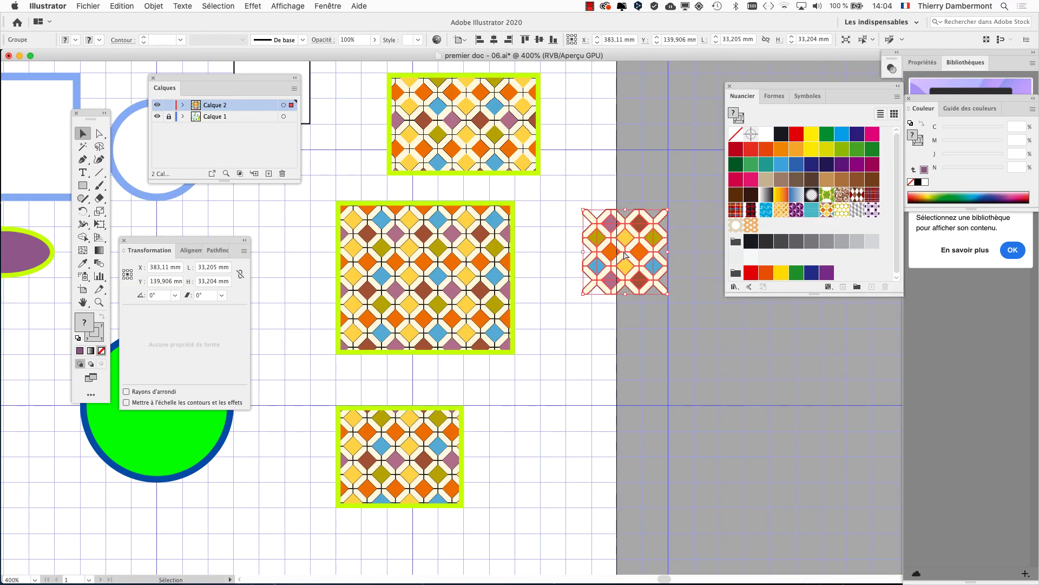
# Step: Nudge the diamond tile down-right, zoom in close on it, and shift the Calques panel left
pyautogui.moveTo(609, 230)
pyautogui.mouseDown()
pyautogui.moveTo(697, 316)
pyautogui.moveTo(477, 303)
pyautogui.moveTo(588, 216)
pyautogui.mouseUp()
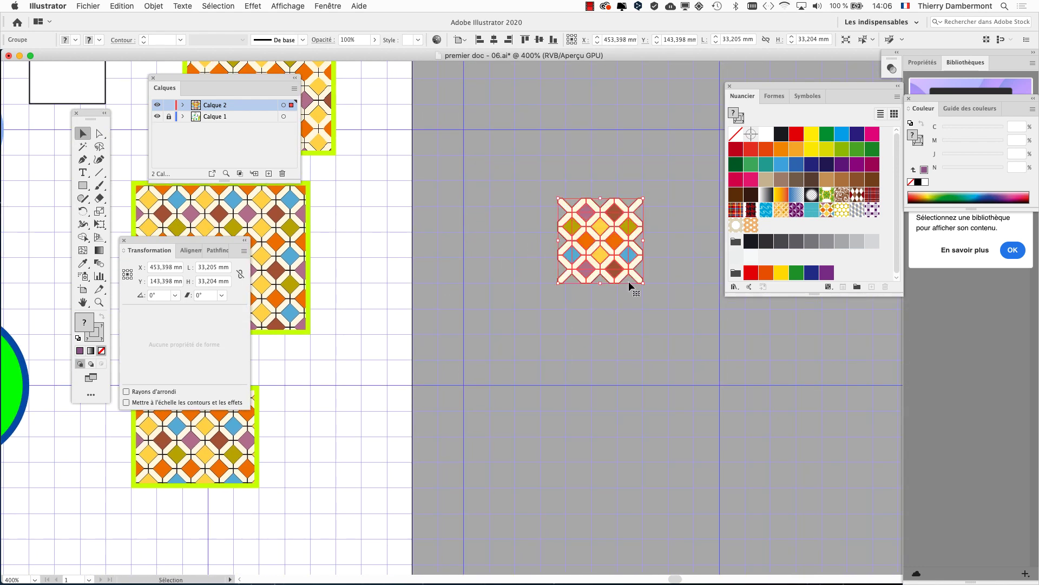
pyautogui.scroll(3, 631, 285)
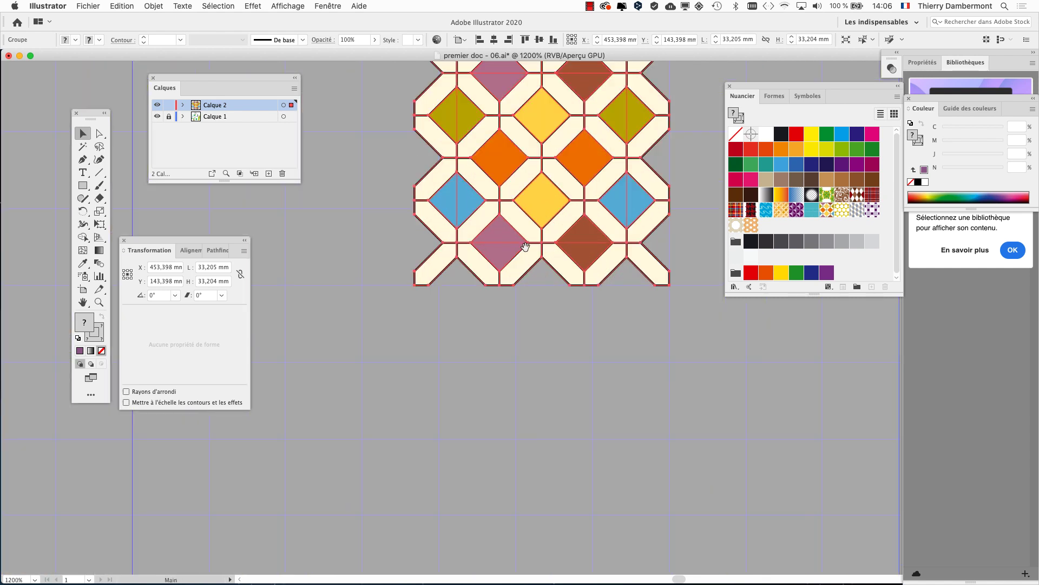
pyautogui.scroll(2, 541, 303)
pyautogui.scroll(1, 477, 333)
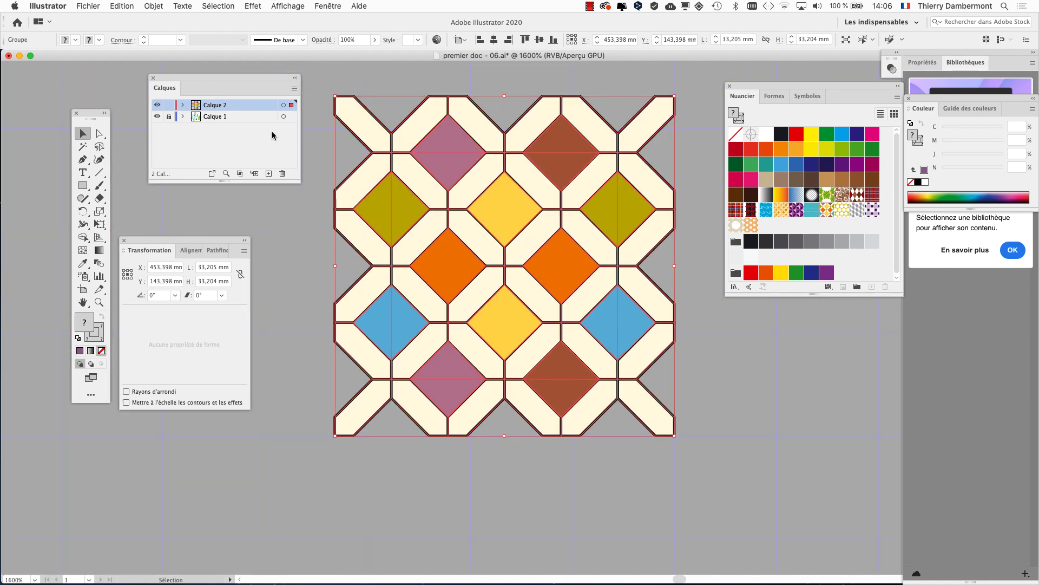
pyautogui.moveTo(261, 82); pyautogui.dragTo(233, 82)
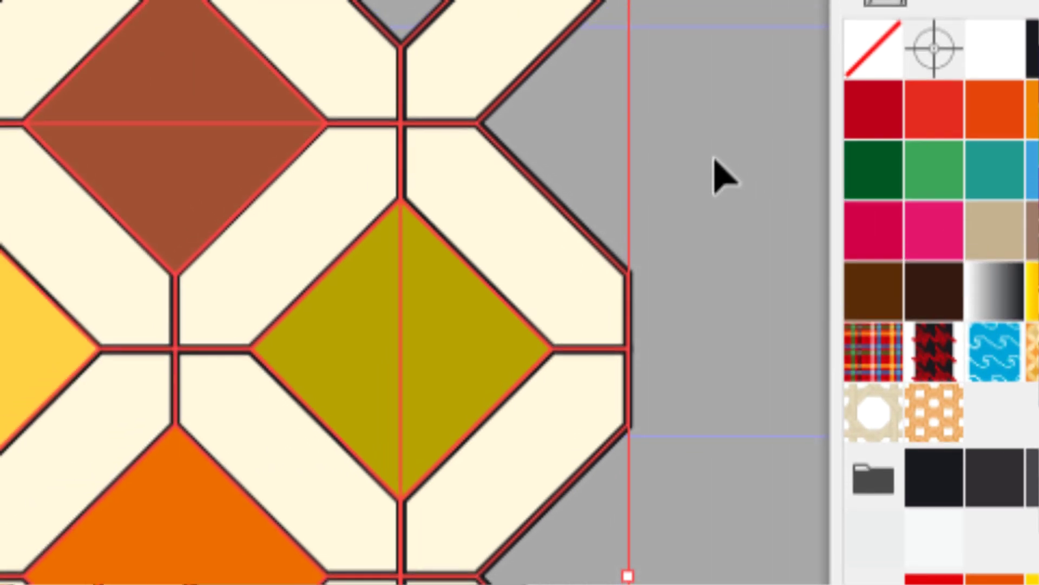
pyautogui.click(714, 156)
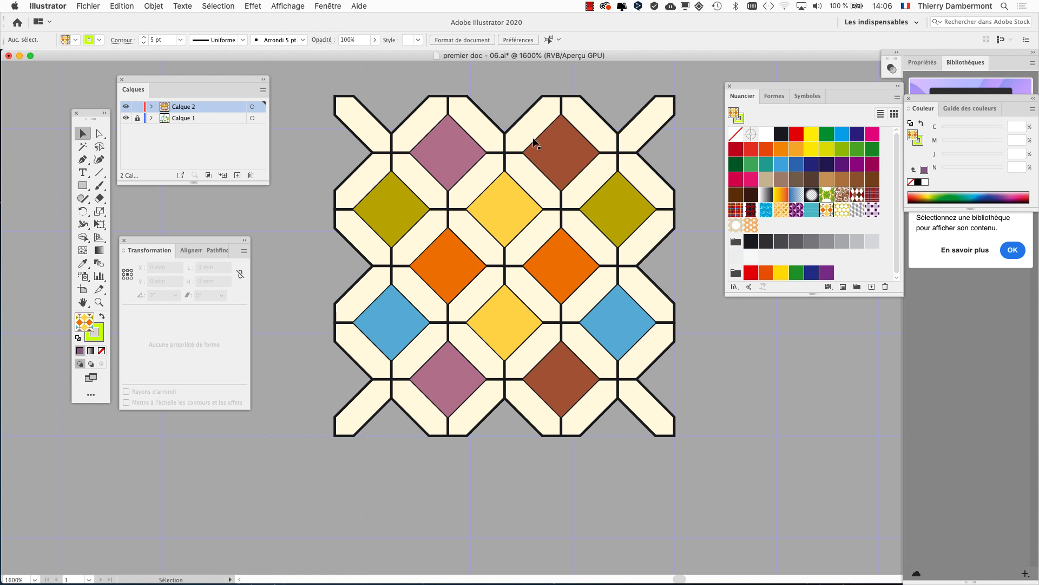
pyautogui.moveTo(328, 77); pyautogui.dragTo(700, 431)
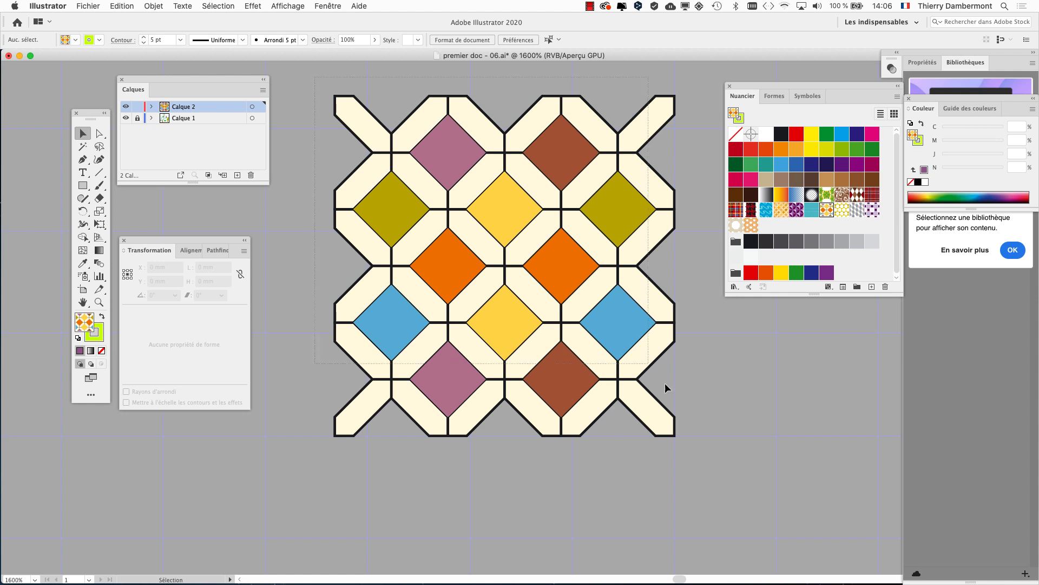
pyautogui.click(781, 165)
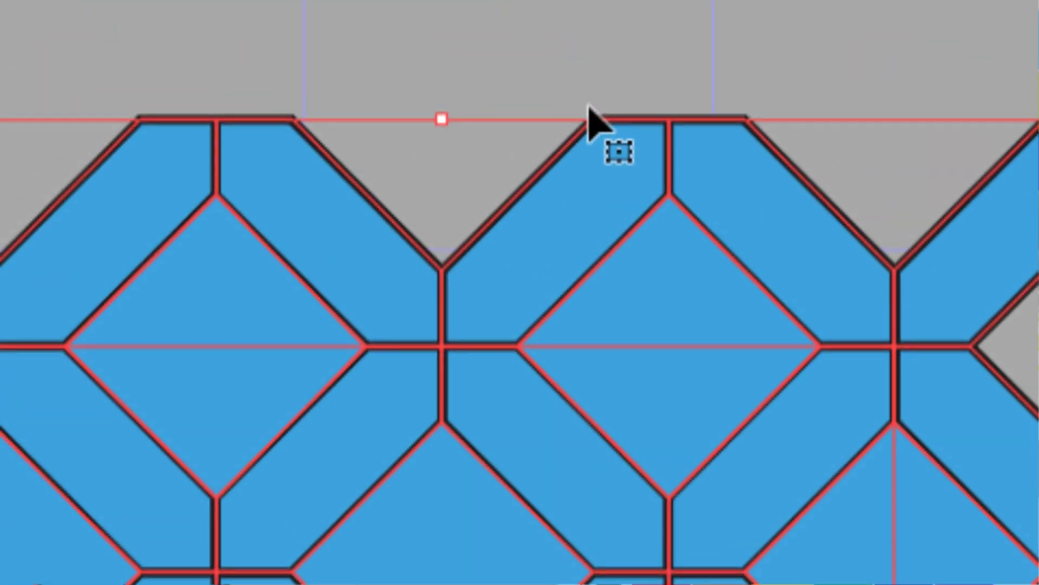
pyautogui.hotkey('ctrl', 'z')
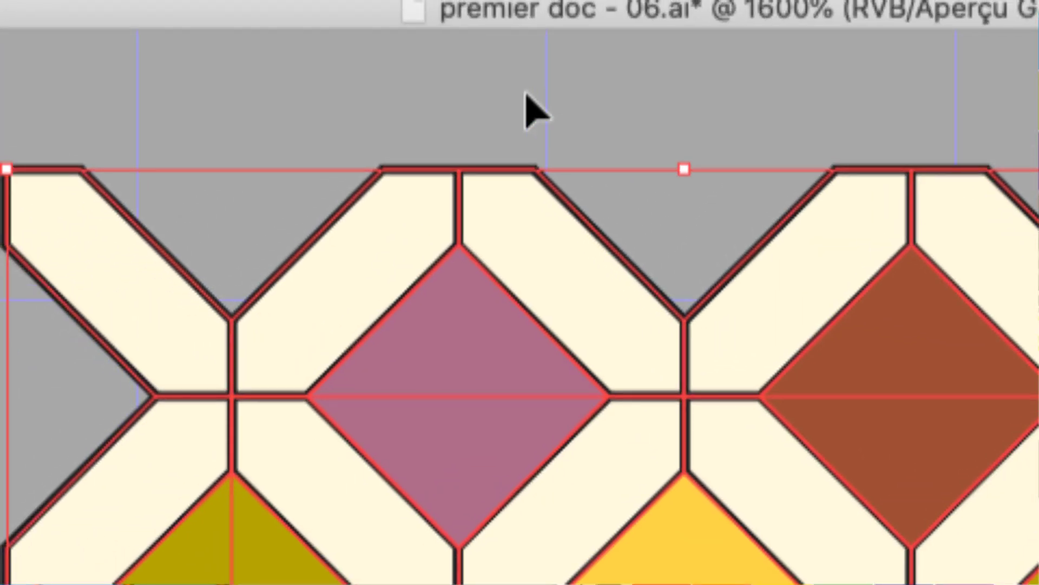
pyautogui.click(533, 112)
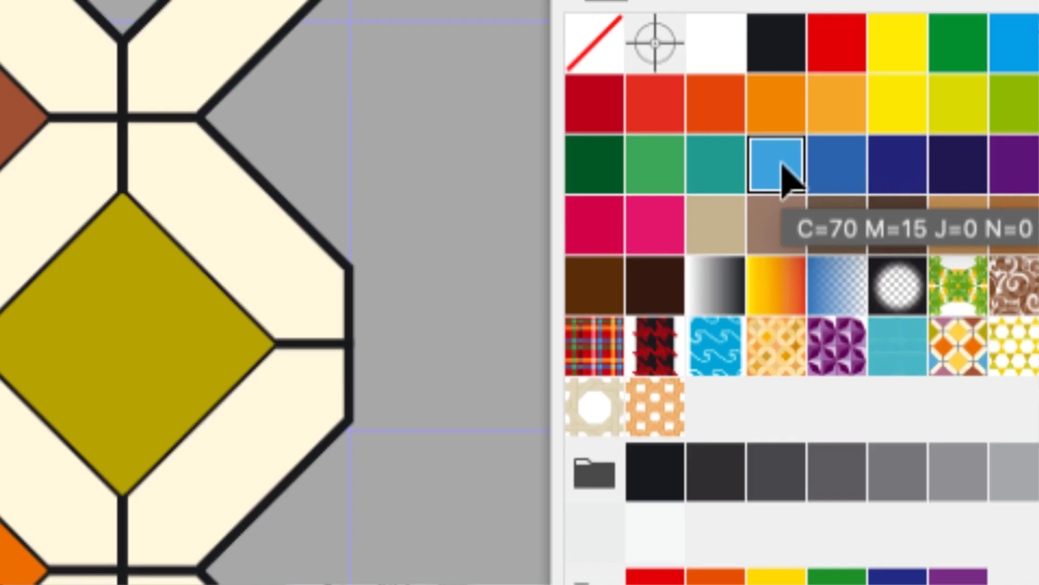
# Step: Turn two diamonds blue and yellow-green, the right-edge cell pink, and the top-right corner dark brown
pyautogui.moveTo(783, 167); pyautogui.dragTo(654, 204)
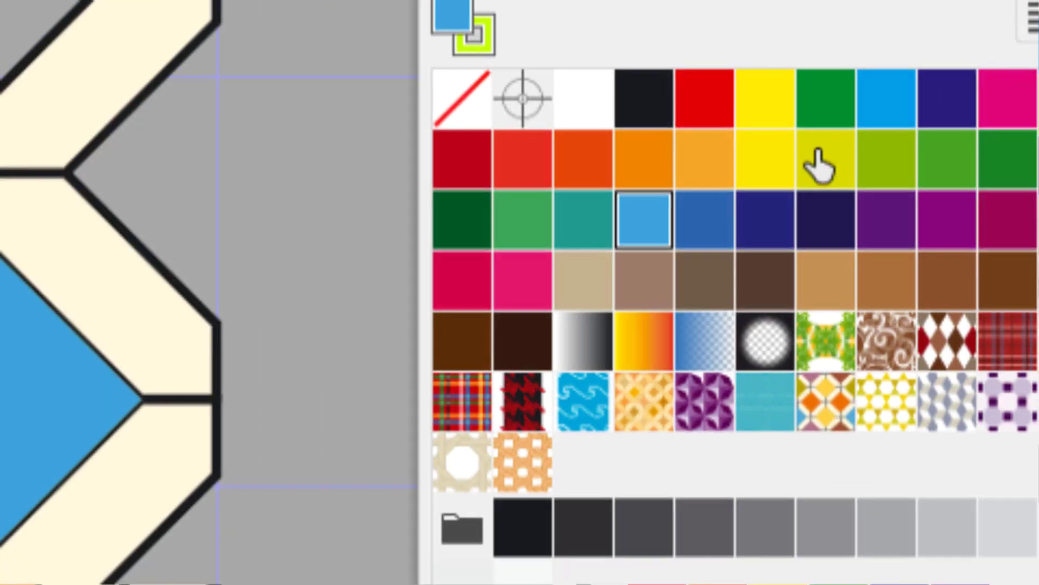
pyautogui.click(817, 157)
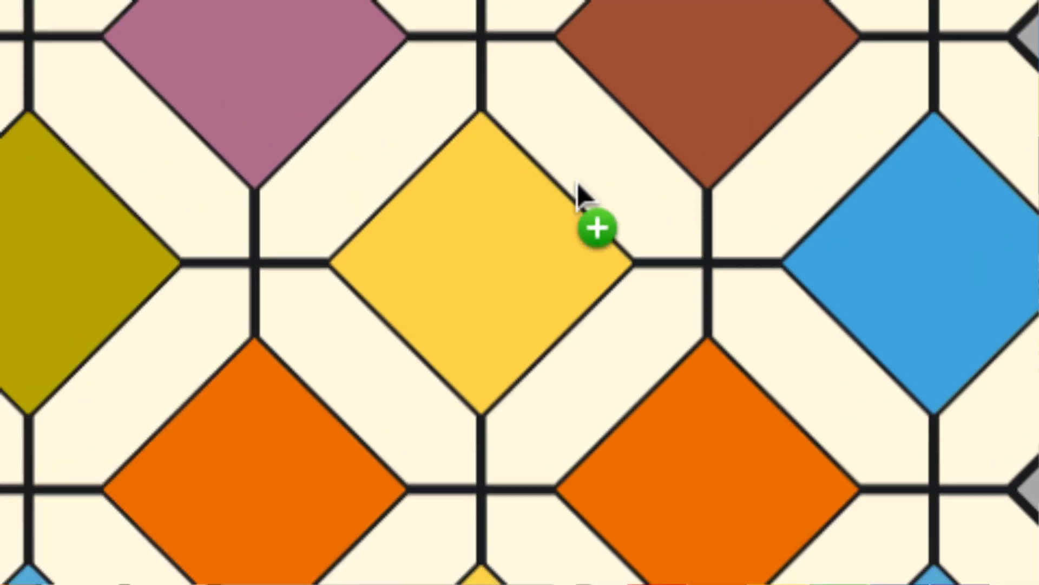
pyautogui.moveTo(817, 157); pyautogui.dragTo(577, 184)
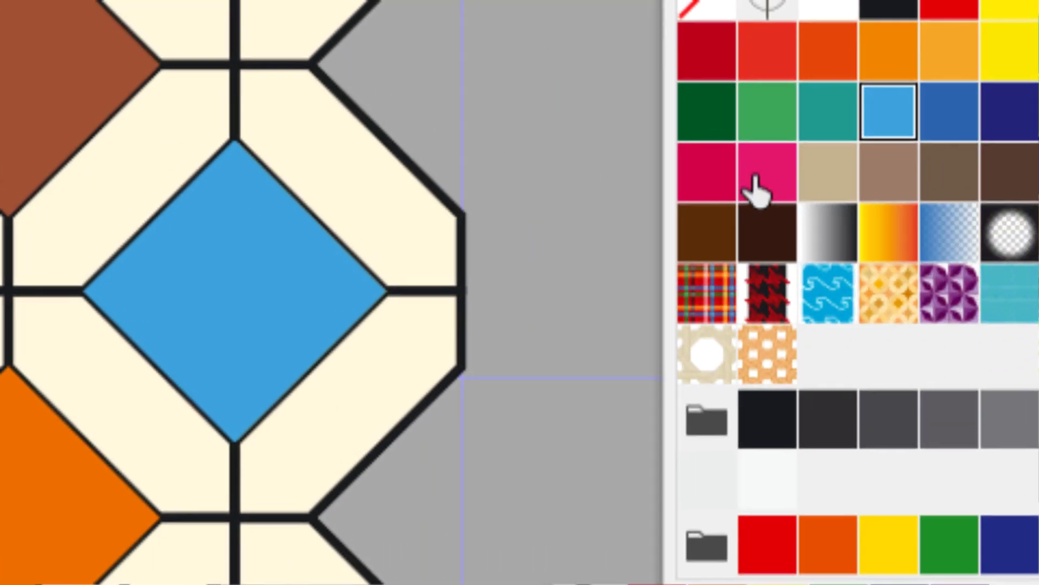
pyautogui.moveTo(754, 190)
pyautogui.mouseDown()
pyautogui.moveTo(686, 187)
pyautogui.moveTo(686, 174)
pyautogui.mouseUp()
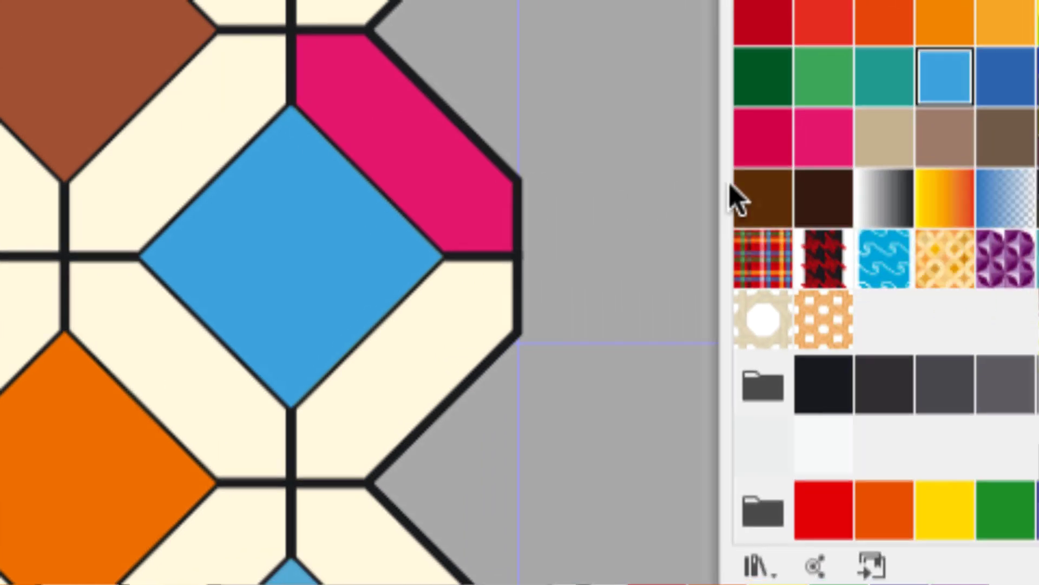
pyautogui.moveTo(825, 211)
pyautogui.mouseDown()
pyautogui.moveTo(725, 189)
pyautogui.moveTo(673, 157)
pyautogui.mouseUp()
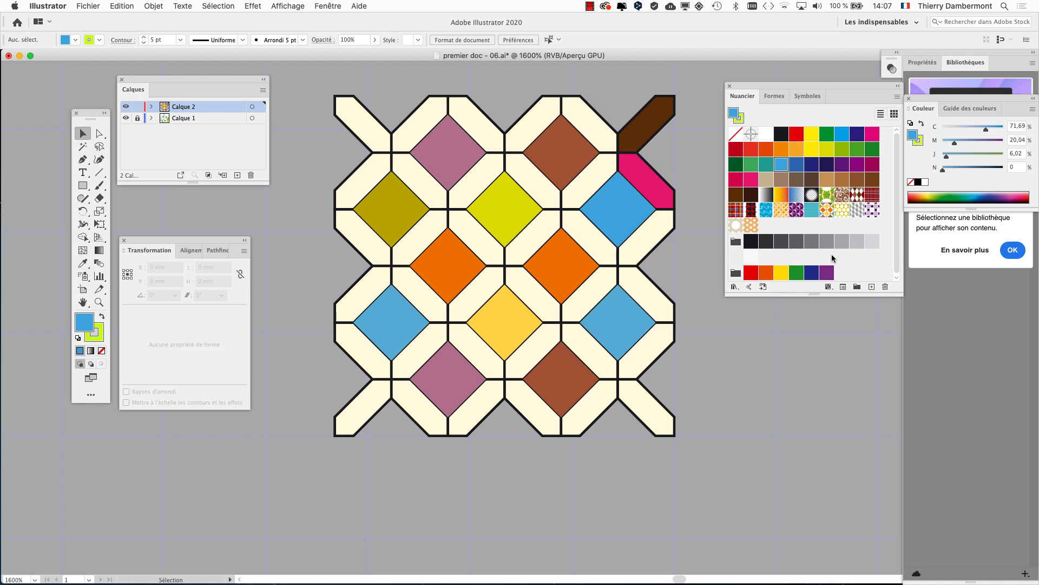
# Step: Turn the left-of-centre diamond green and colour three neighbouring cells tan, tan and brown
pyautogui.moveTo(856, 151); pyautogui.dragTo(459, 263)
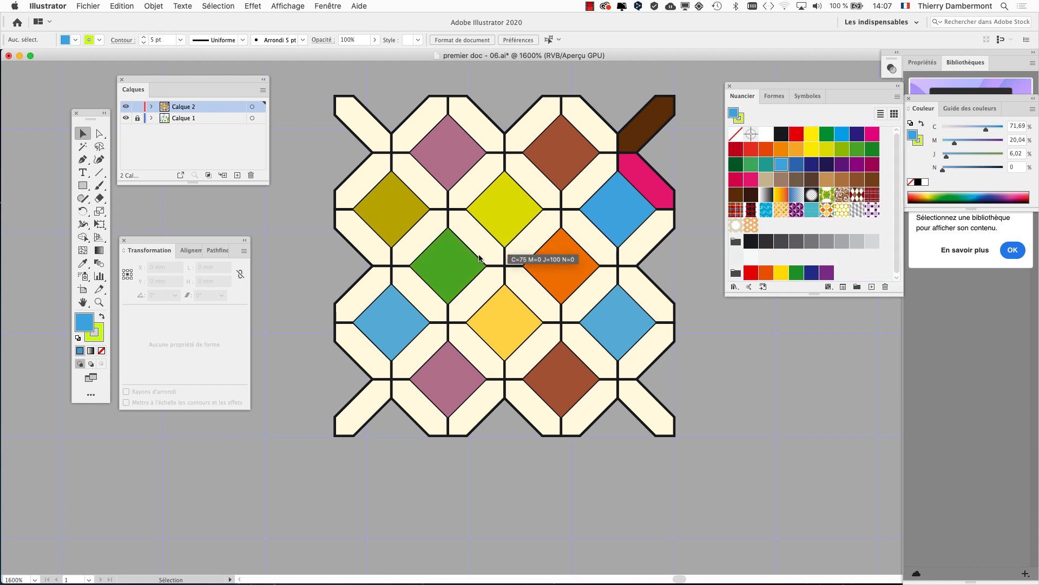
pyautogui.moveTo(800, 180); pyautogui.dragTo(540, 192)
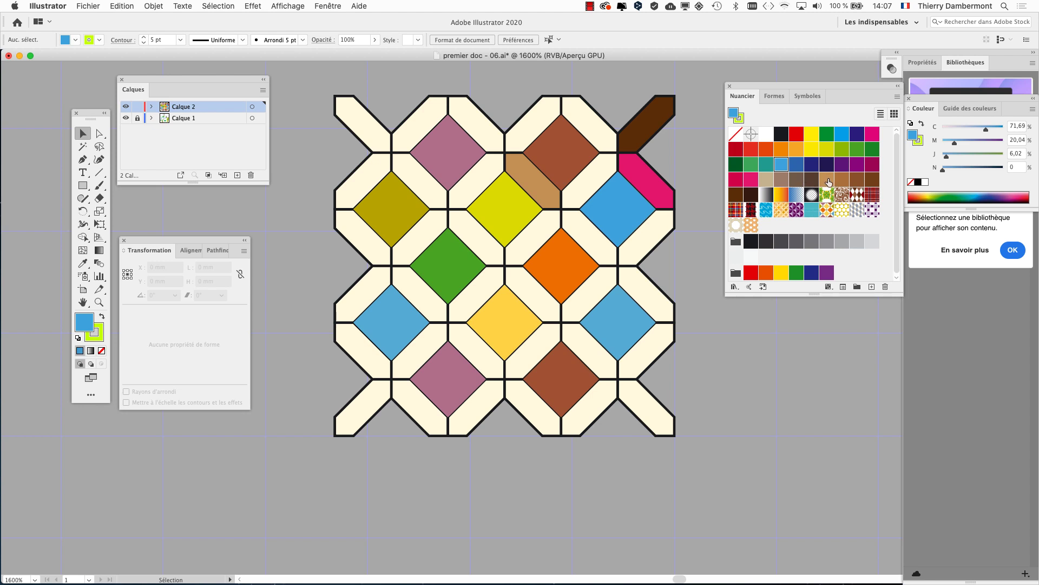
pyautogui.moveTo(829, 182); pyautogui.dragTo(628, 239)
pyautogui.moveTo(489, 289); pyautogui.dragTo(491, 291)
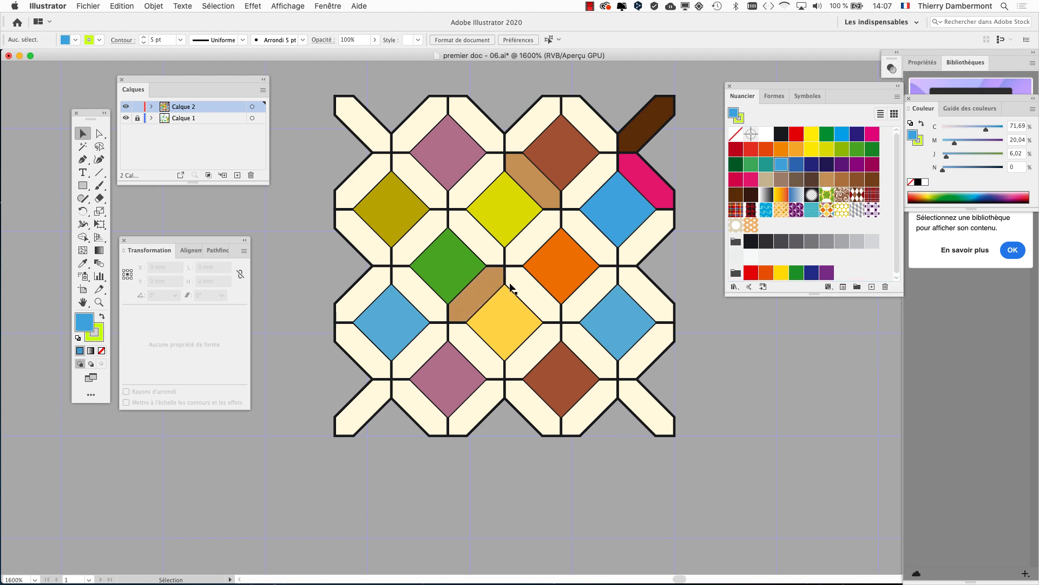
pyautogui.moveTo(850, 186); pyautogui.dragTo(595, 252)
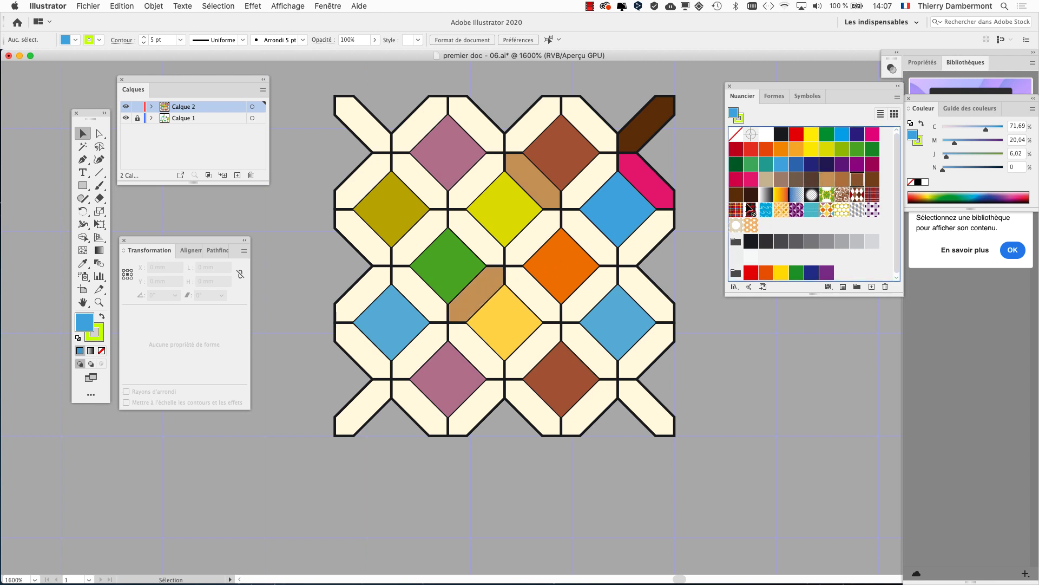
# Step: Colour the cells above and left of the green diamond navy and greyish brown, then enlarge the Calques panel
pyautogui.click(830, 169)
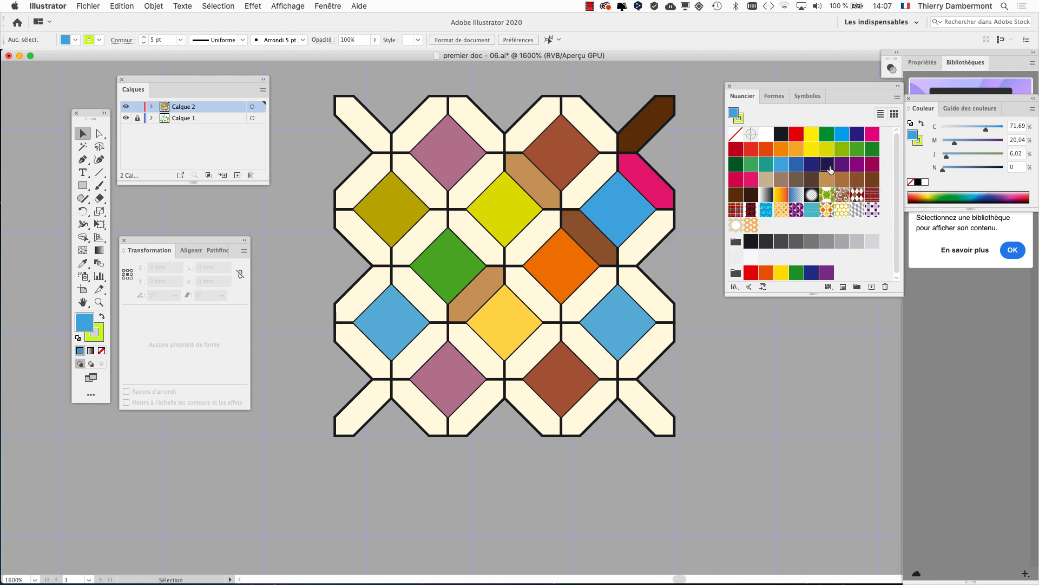
pyautogui.moveTo(487, 244); pyautogui.dragTo(476, 247)
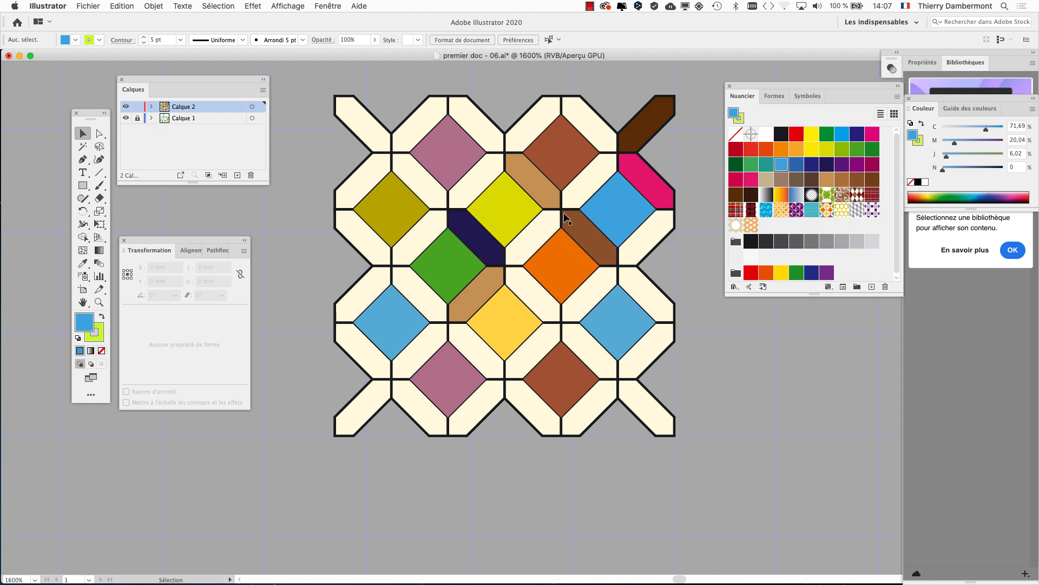
pyautogui.moveTo(788, 187); pyautogui.dragTo(433, 298)
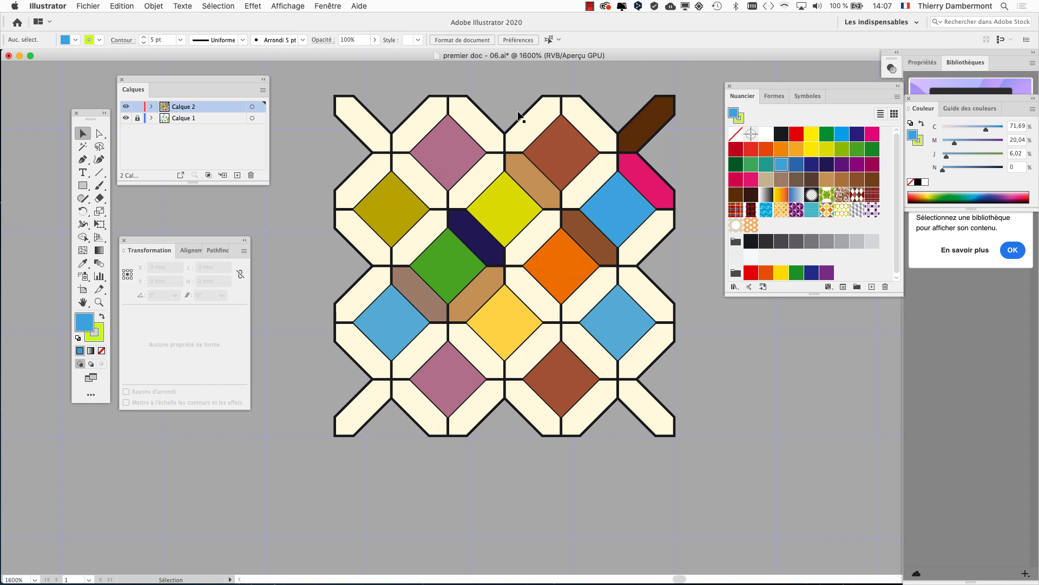
pyautogui.moveTo(182, 80); pyautogui.dragTo(194, 88)
pyautogui.moveTo(280, 193); pyautogui.dragTo(291, 301)
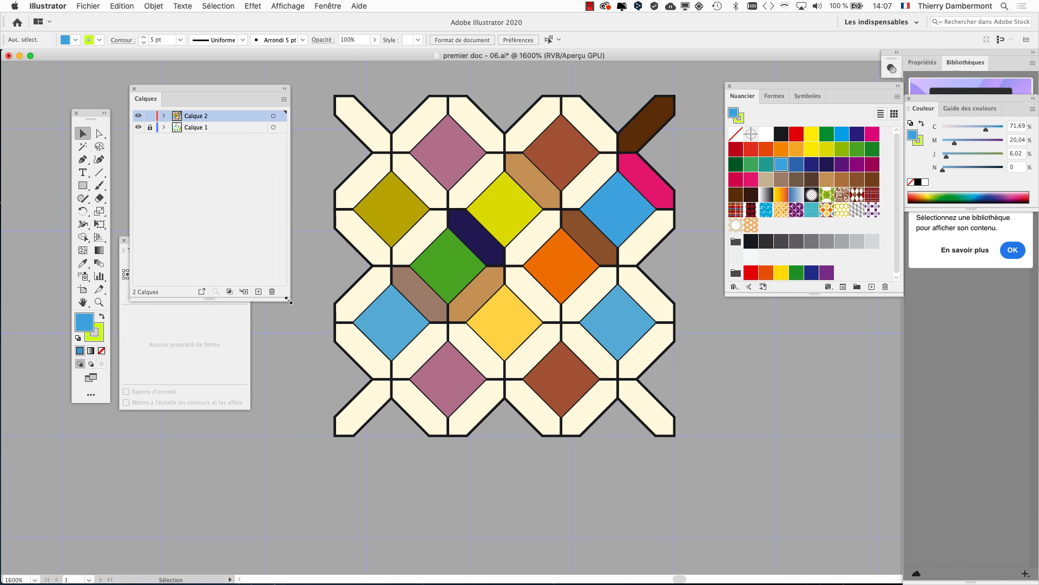